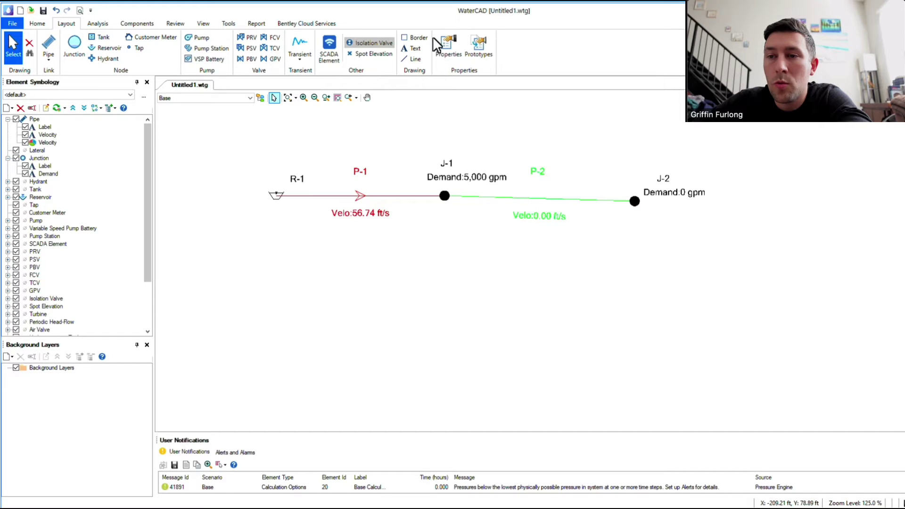
# Dock the floating Prototypes panel on the right edge of the drawing area
pyautogui.click(480, 41)
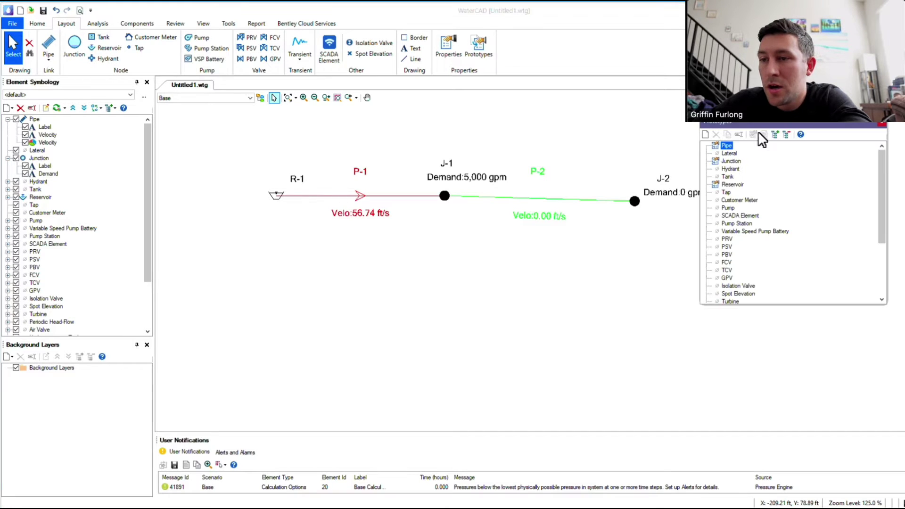
pyautogui.moveTo(763, 133); pyautogui.dragTo(780, 128)
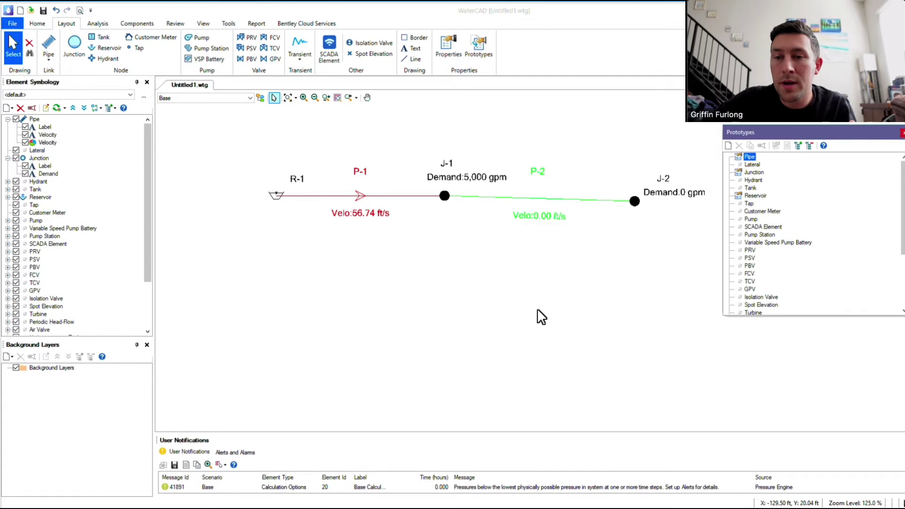
pyautogui.click(415, 264)
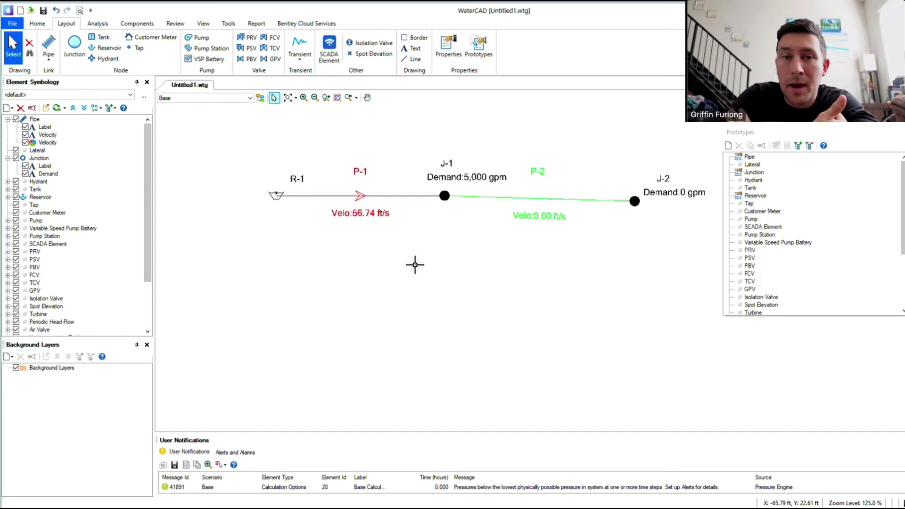
pyautogui.moveTo(414, 265); pyautogui.dragTo(590, 298)
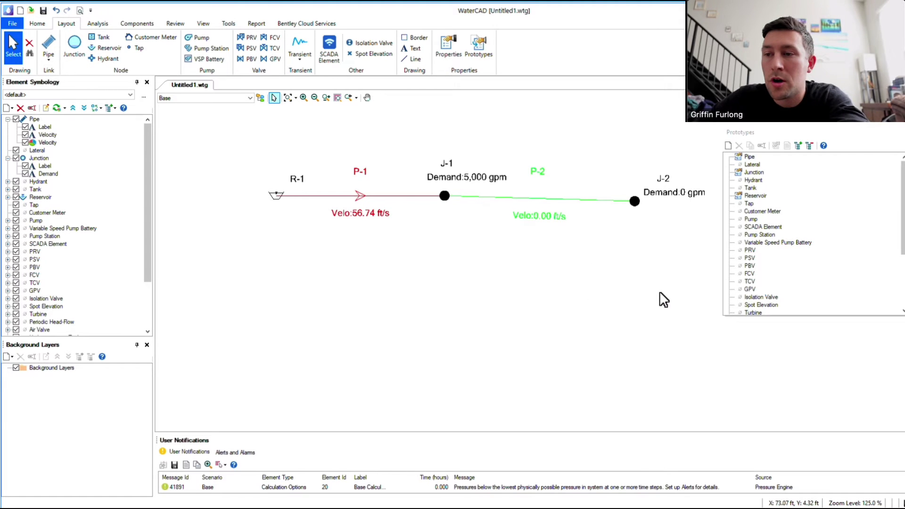
# Lay pipe P-3 from junction J-1 down to a new junction J-3
pyautogui.click(49, 43)
pyautogui.click(445, 196)
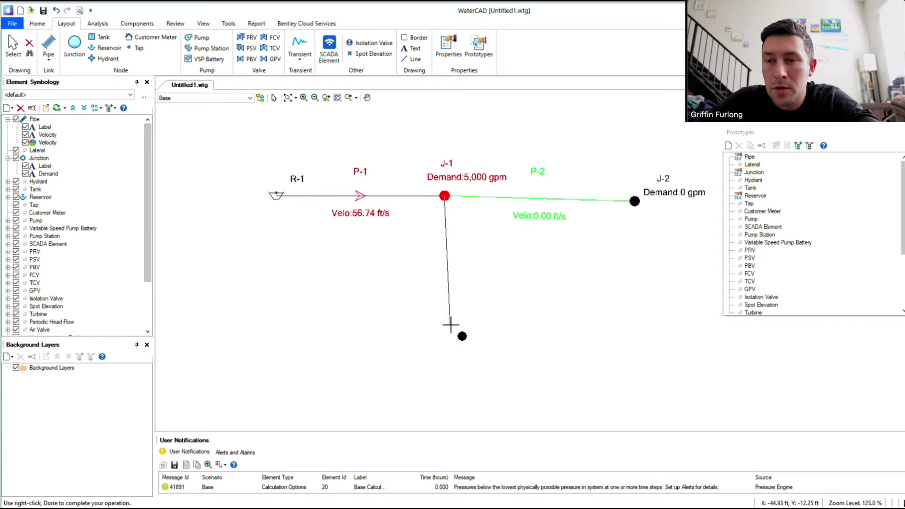
pyautogui.click(450, 325)
pyautogui.press('Escape')
# Review P-3's default properties: 6-inch ductile iron, results N/A
pyautogui.doubleClick(449, 279)
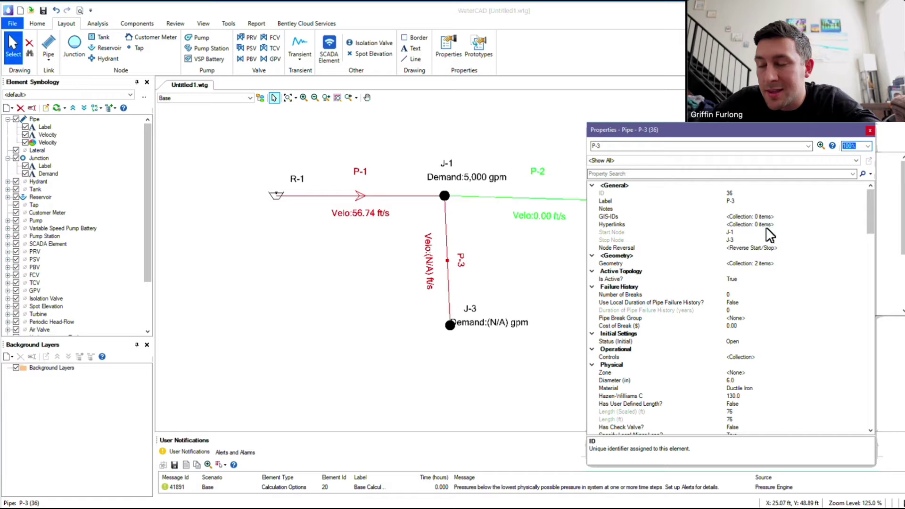
pyautogui.scroll(-2, 772, 325)
pyautogui.scroll(-4, 772, 325)
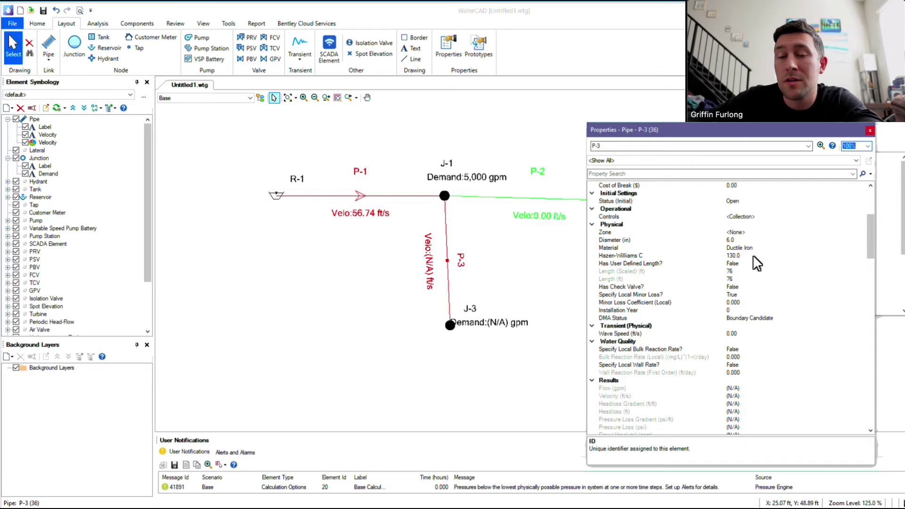
pyautogui.click(870, 130)
pyautogui.moveTo(875, 138); pyautogui.dragTo(836, 143)
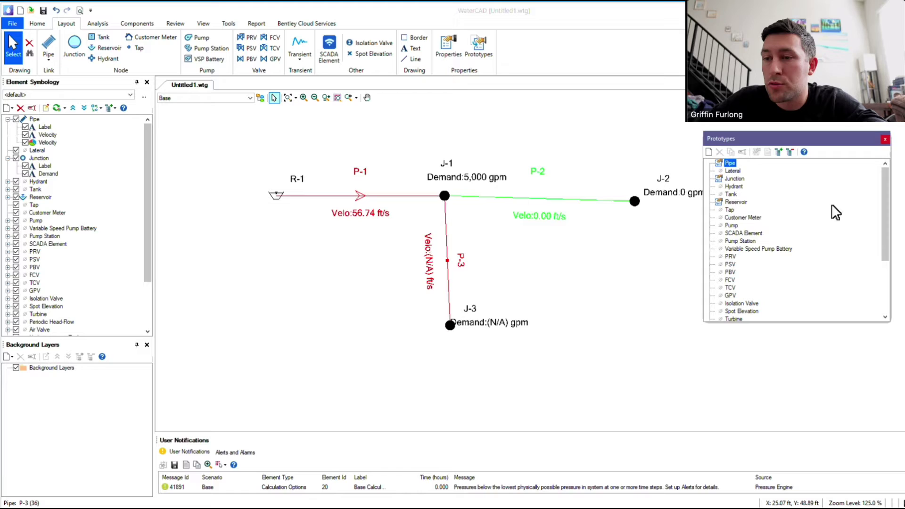
# Create a new pipe prototype named 8" PVC
pyautogui.rightClick(730, 163)
pyautogui.click(752, 169)
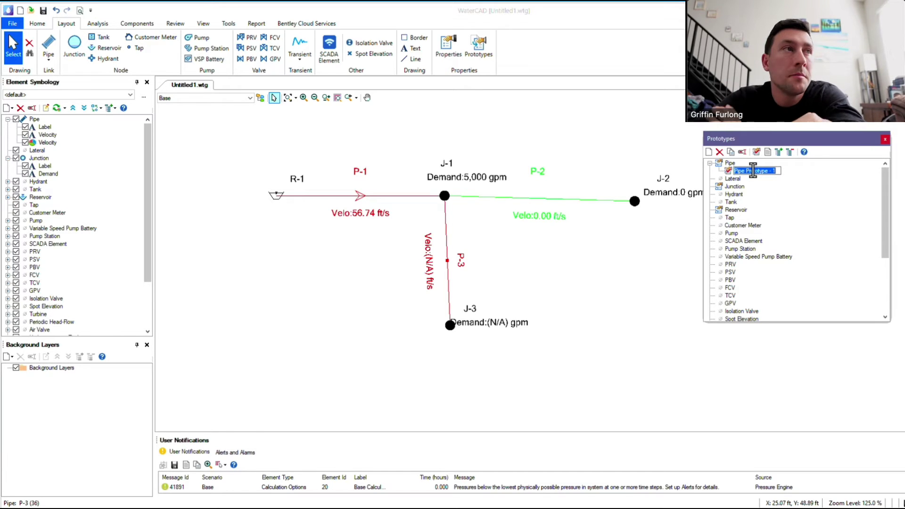
pyautogui.write('8"')
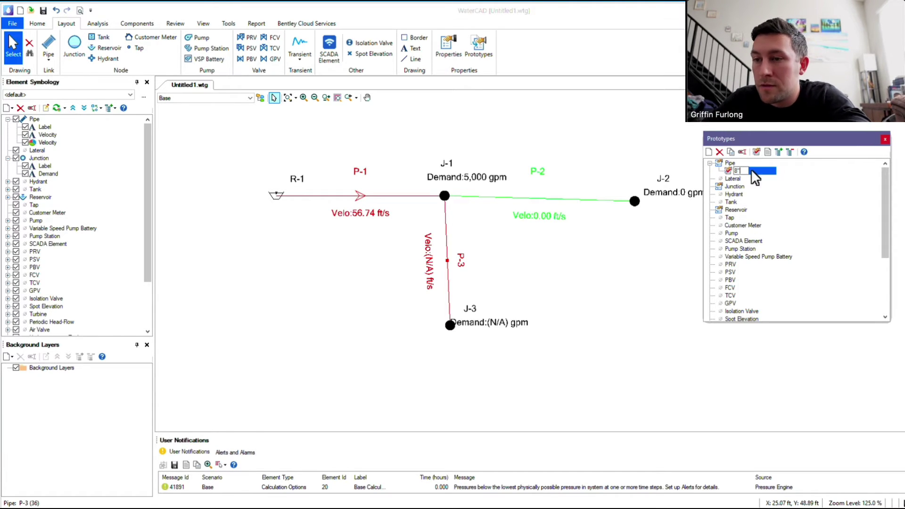
pyautogui.write(' PVC')
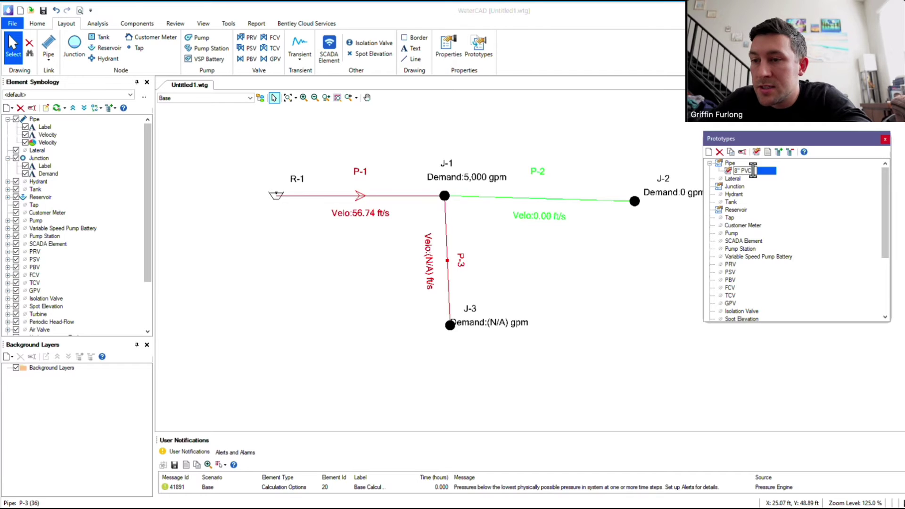
pyautogui.press('Return')
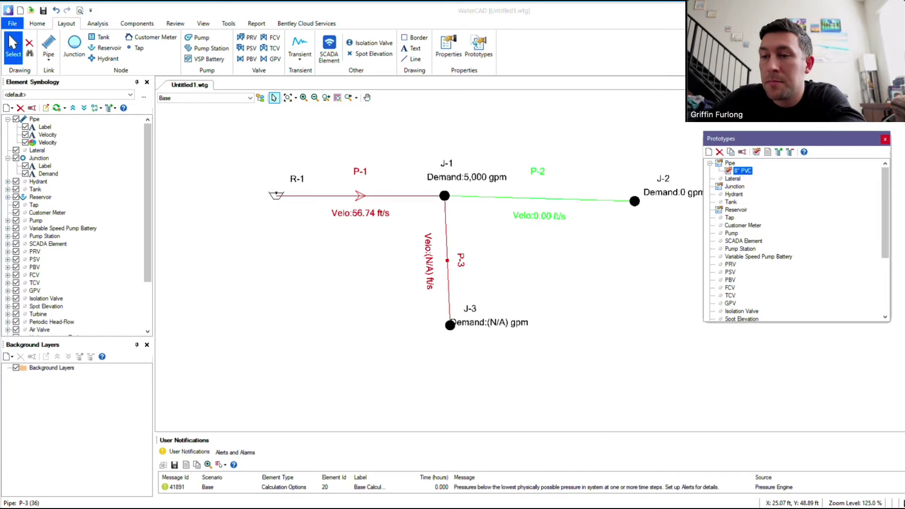
# Give the 8" PVC prototype an 8-inch diameter and browse the material library
pyautogui.doubleClick(739, 171)
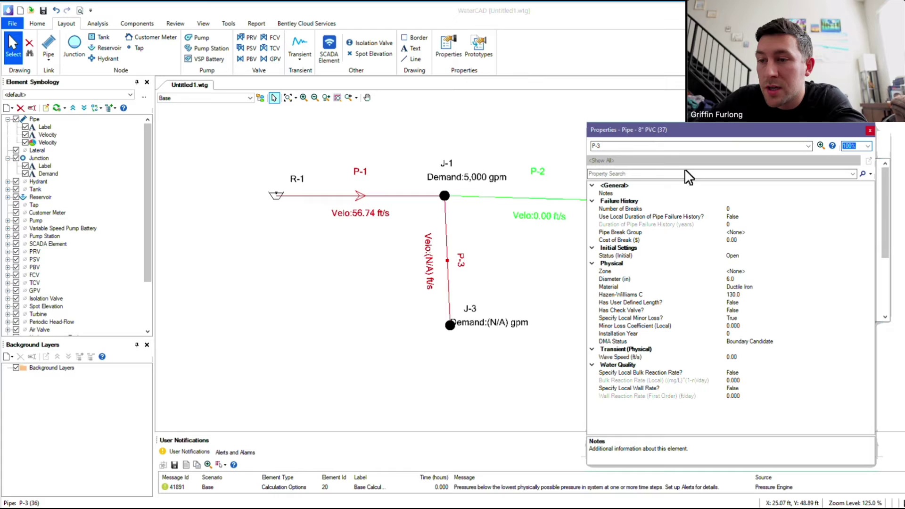
pyautogui.click(738, 279)
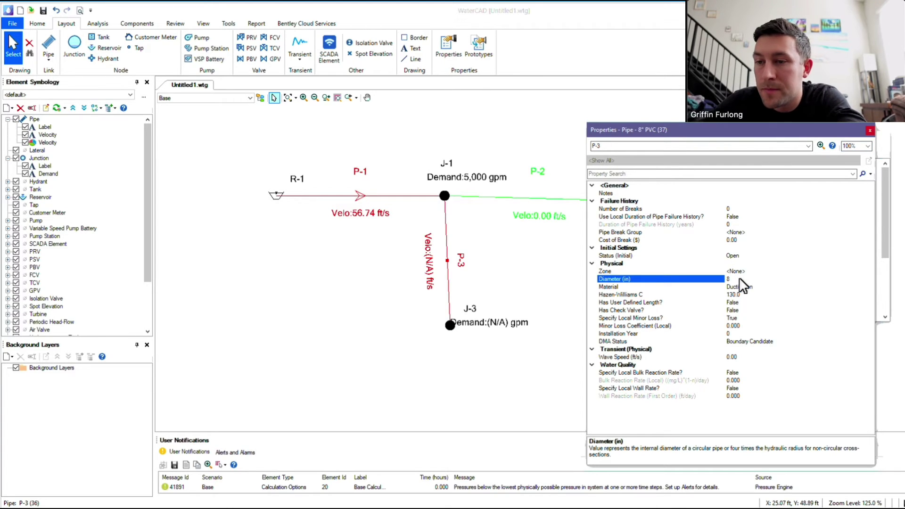
pyautogui.press('Return')
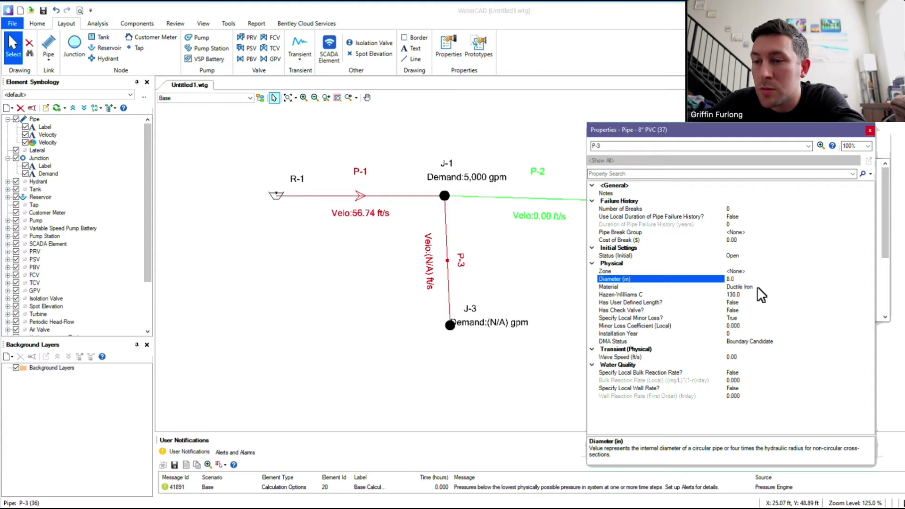
pyautogui.click(758, 287)
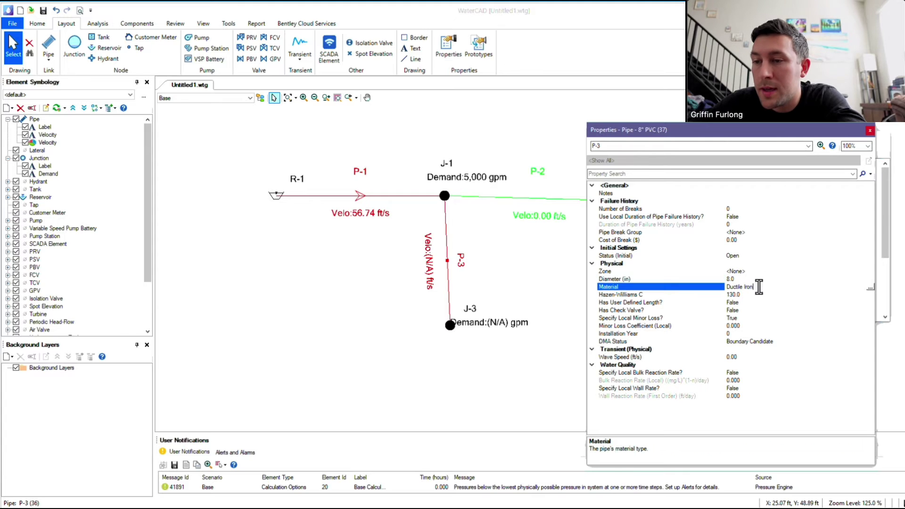
pyautogui.click(869, 287)
pyautogui.click(412, 167)
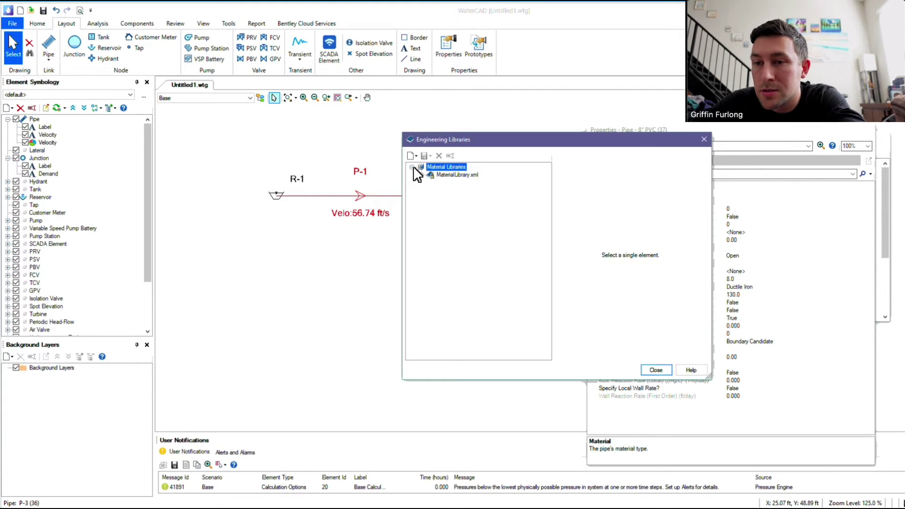
# Assign PVC from MaterialLibrary.xml to the 8" PVC prototype, giving Hazen-Williams C 150
pyautogui.click(421, 175)
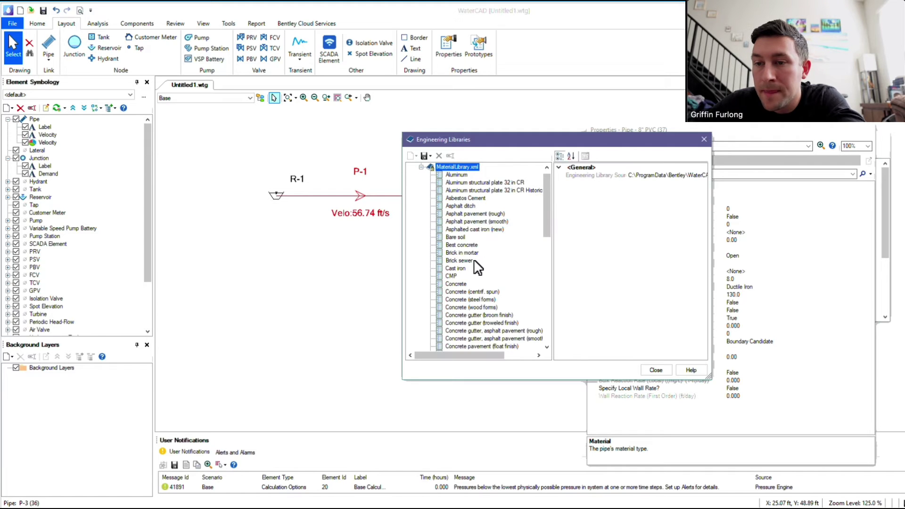
pyautogui.scroll(-20, 475, 261)
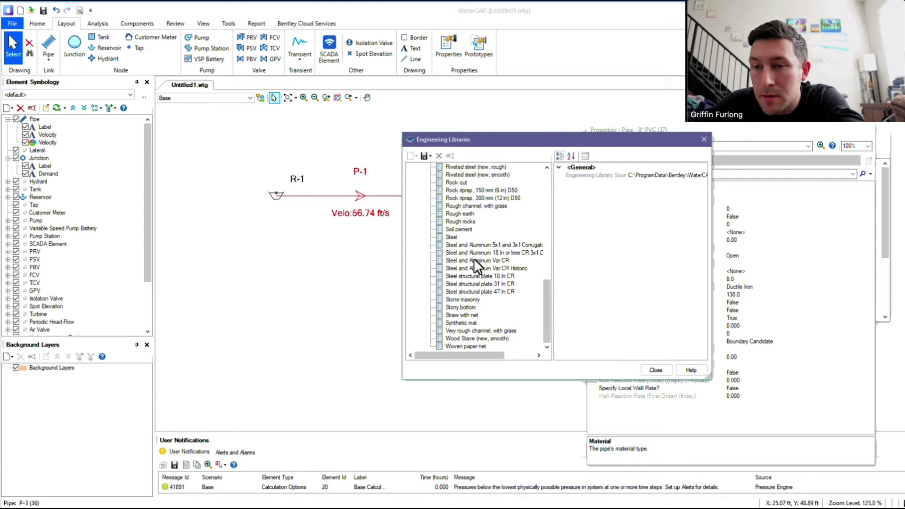
pyautogui.scroll(5, 474, 258)
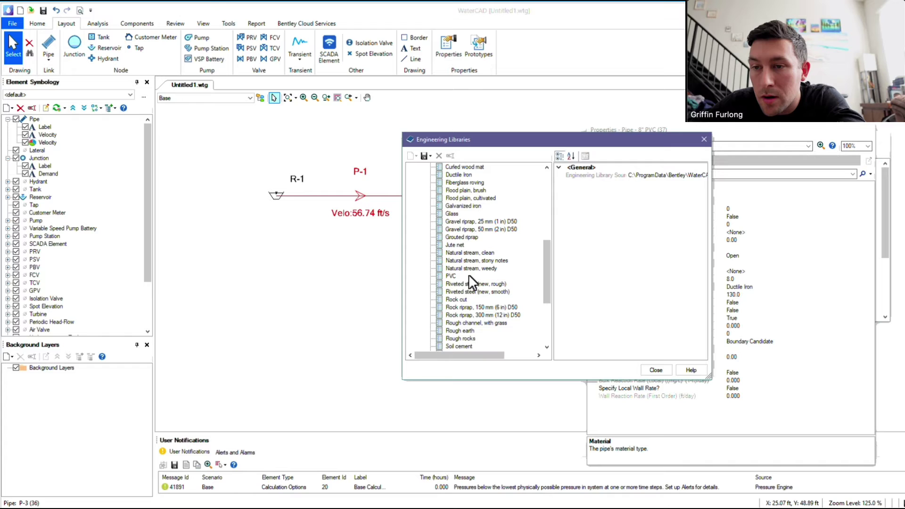
pyautogui.click(453, 277)
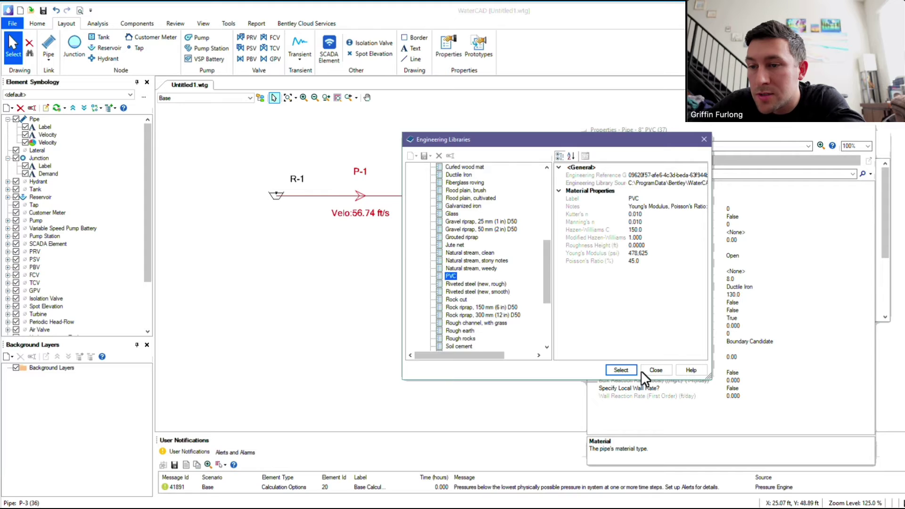
pyautogui.click(622, 370)
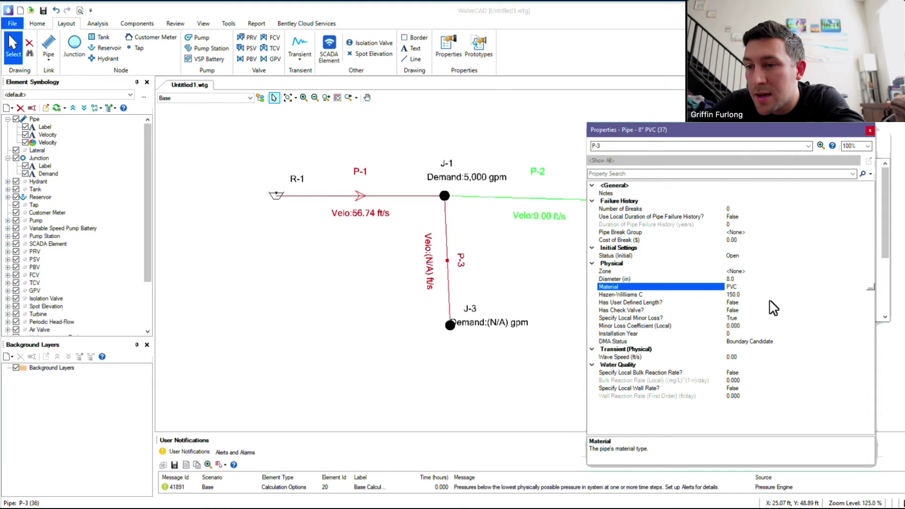
pyautogui.click(745, 294)
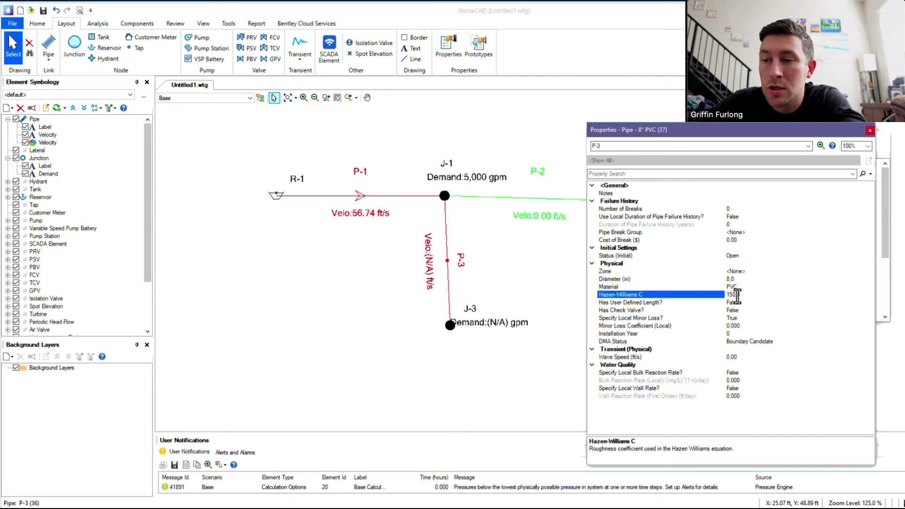
pyautogui.click(869, 130)
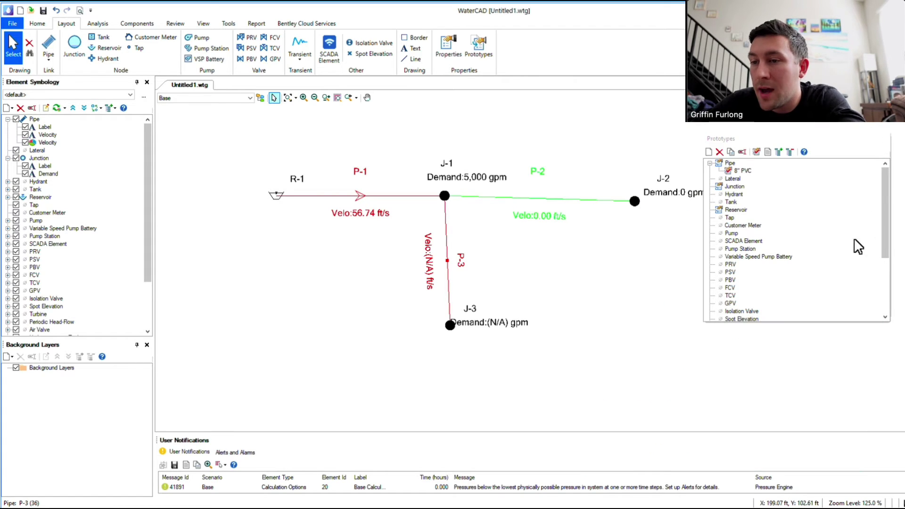
# Create a new pipe prototype named 12" PVC
pyautogui.click(730, 161)
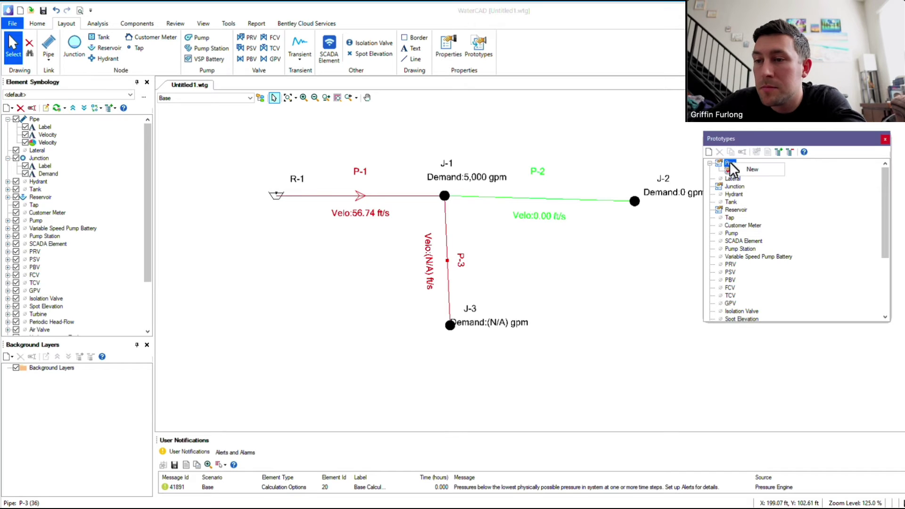
pyautogui.hotkey('ctrl', 'n')
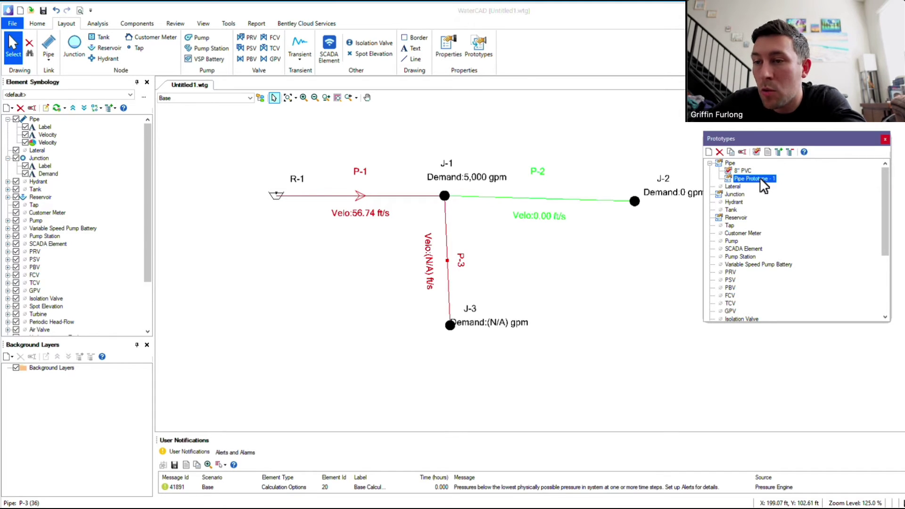
pyautogui.click(761, 179)
pyautogui.write('12"')
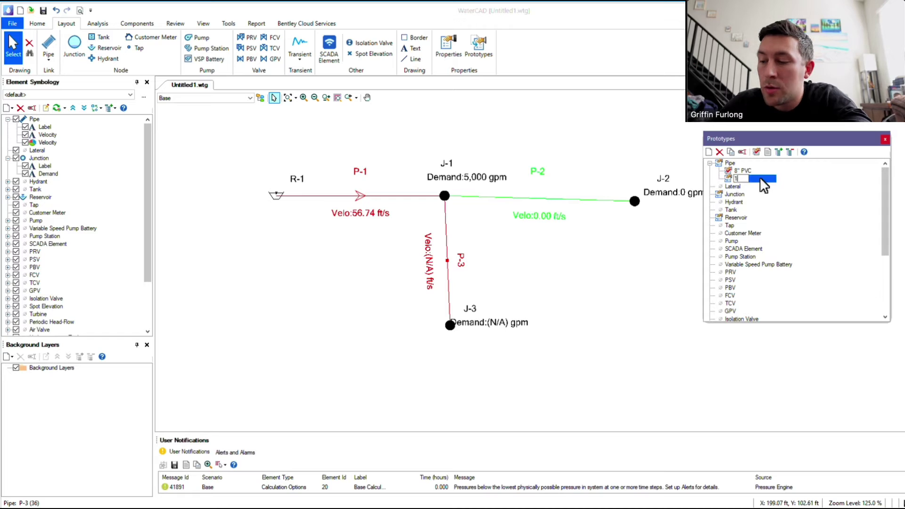
pyautogui.write(' PVC')
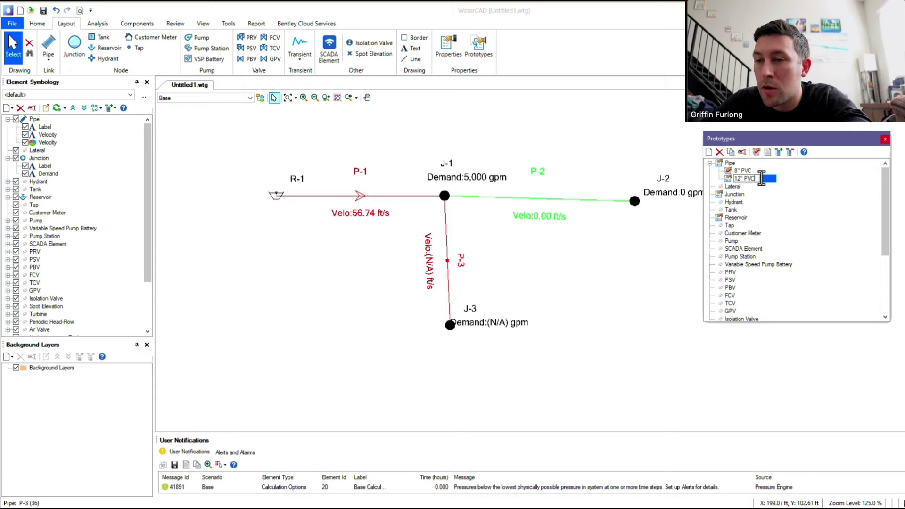
pyautogui.press('Return')
# Give the 12" PVC prototype a 12-inch diameter and PVC material
pyautogui.doubleClick(750, 177)
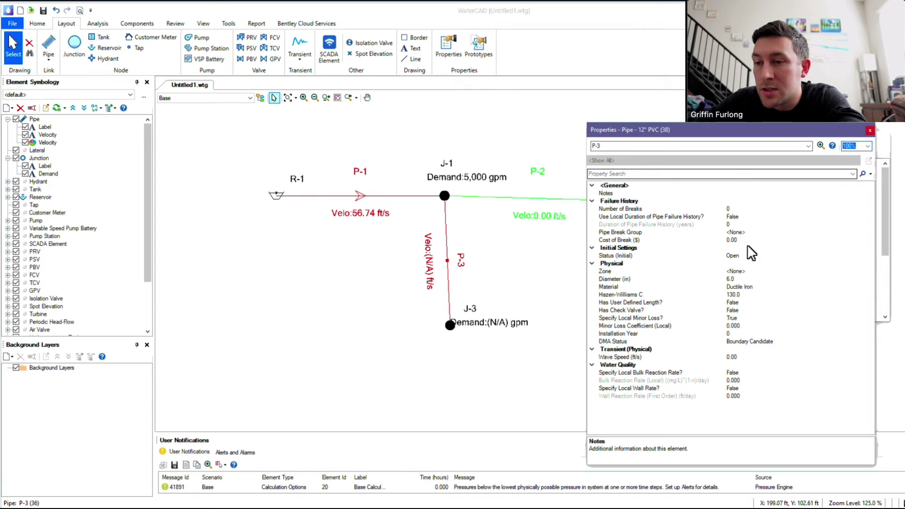
pyautogui.click(747, 278)
pyautogui.write('12')
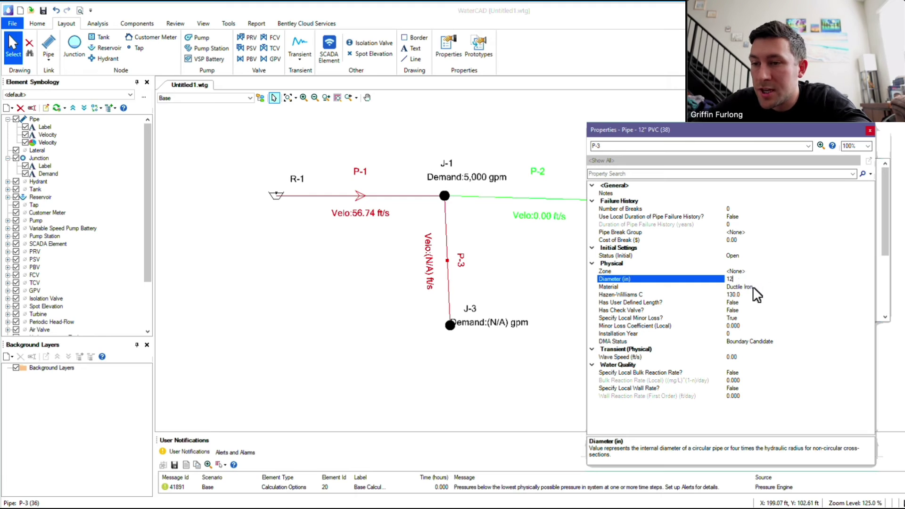
pyautogui.click(753, 286)
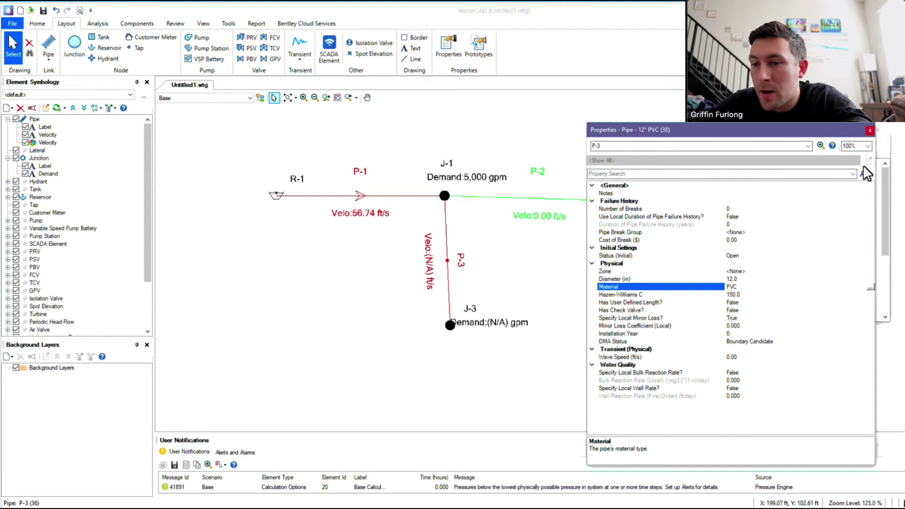
pyautogui.click(870, 131)
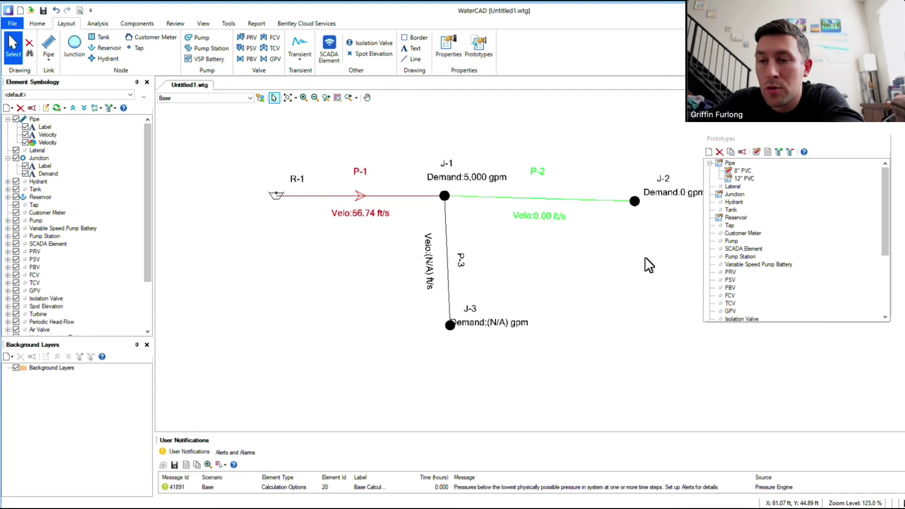
# Make 12" PVC the current pipe prototype
pyautogui.click(741, 179)
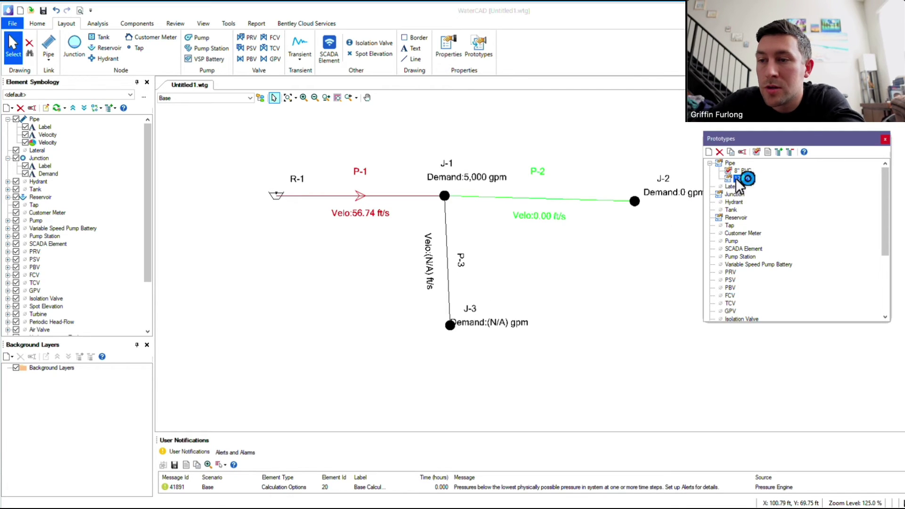
pyautogui.rightClick(741, 179)
pyautogui.click(774, 234)
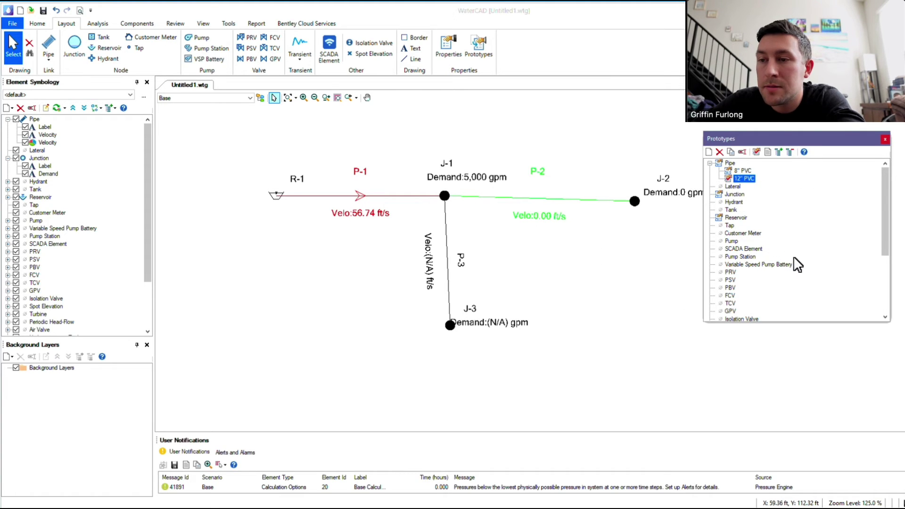
# Lay pipe P-4 from J-3 to new junction J-4 and confirm its 12-inch PVC properties
pyautogui.click(48, 45)
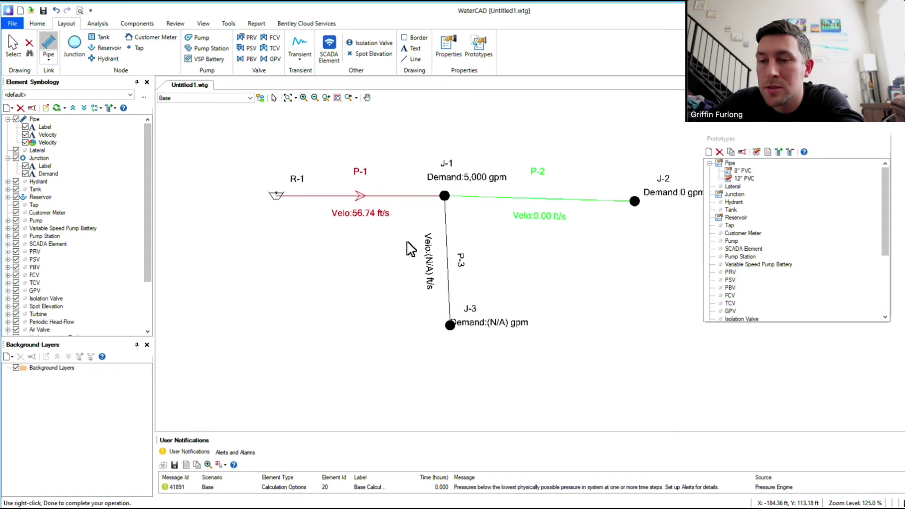
pyautogui.click(450, 324)
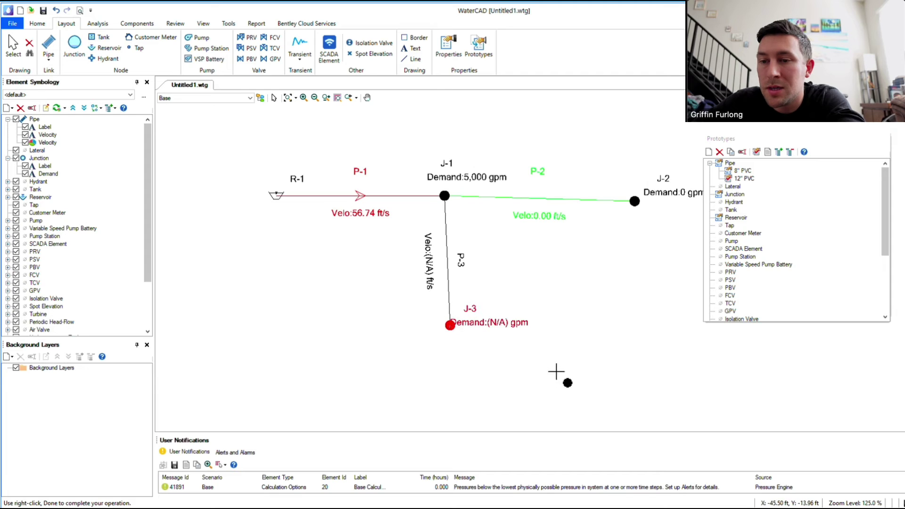
pyautogui.click(583, 386)
pyautogui.press('Escape')
pyautogui.doubleClick(530, 363)
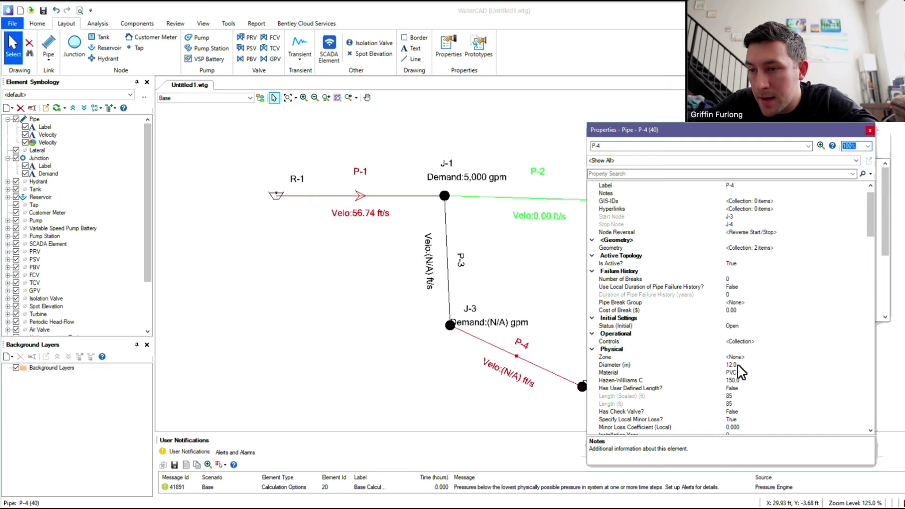
pyautogui.click(742, 364)
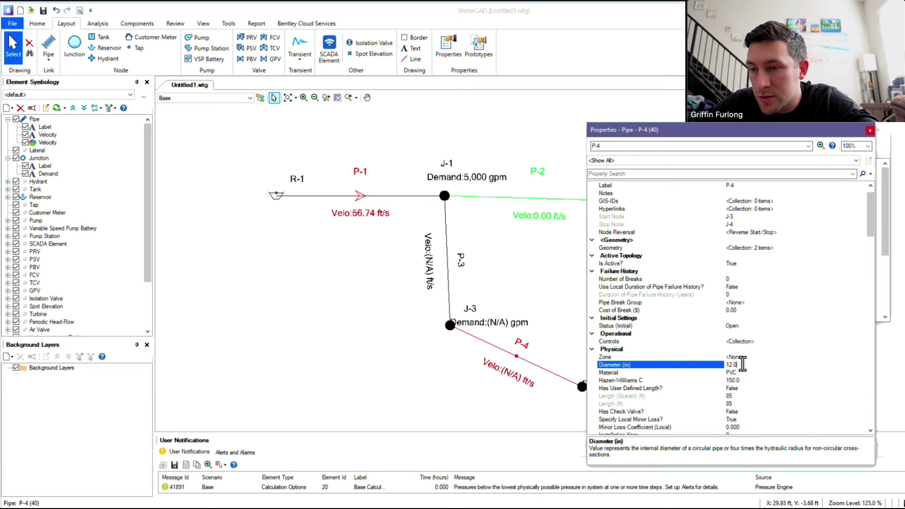
pyautogui.click(870, 131)
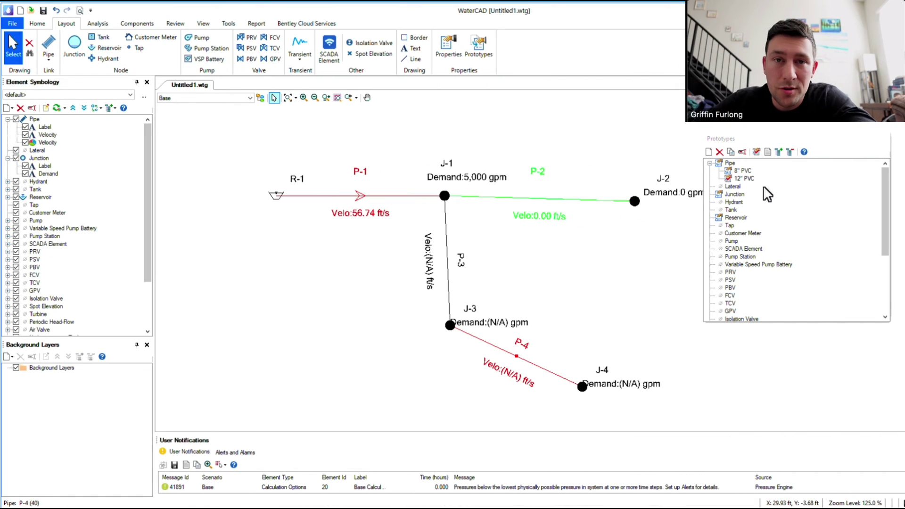
# Add a new junction prototype named EL 50
pyautogui.click(735, 194)
pyautogui.doubleClick(736, 196)
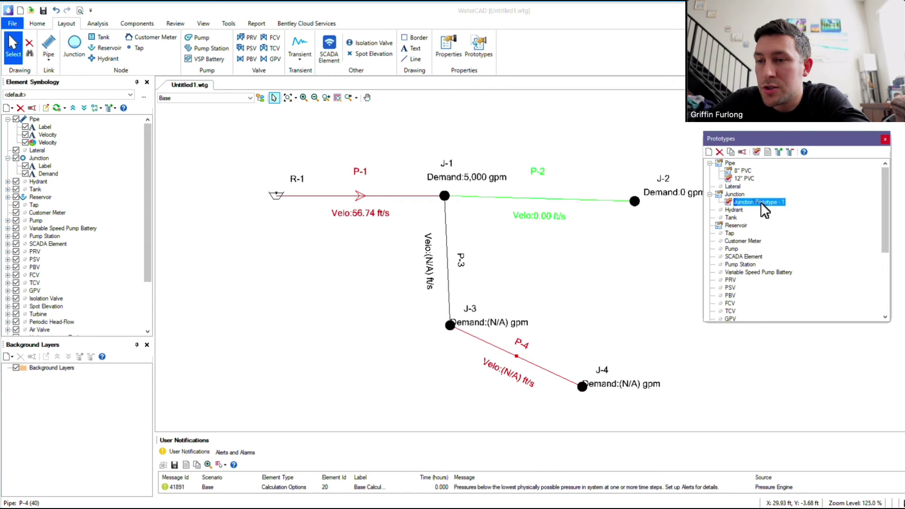
pyautogui.click(772, 203)
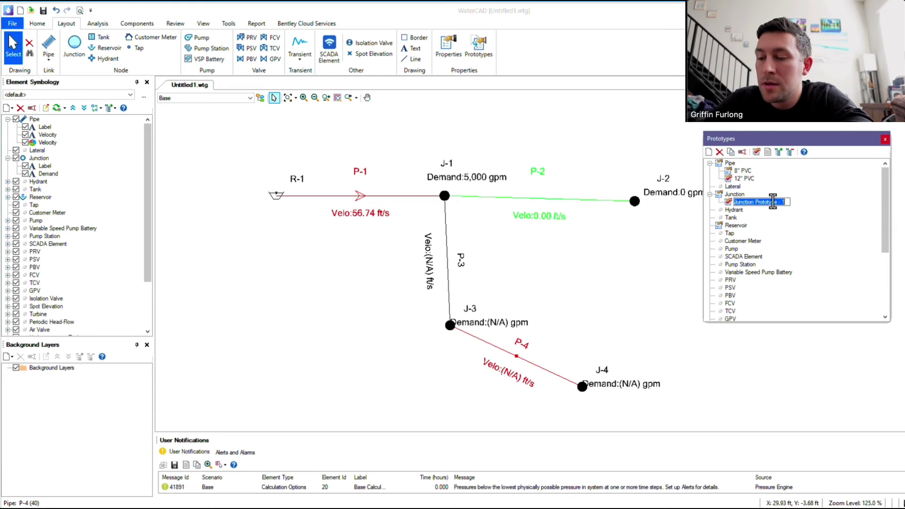
pyautogui.write('EL 50')
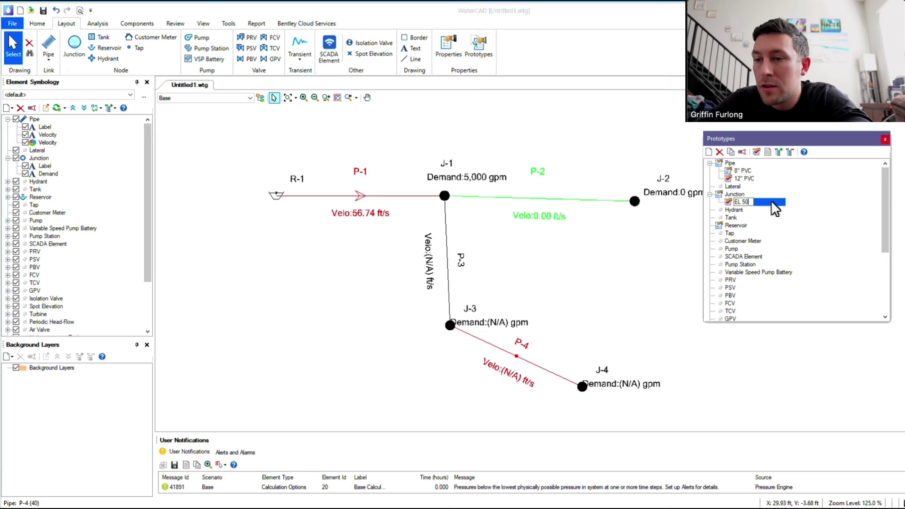
pyautogui.press('Return')
# Set the EL 50 junction prototype's elevation to 50 ft
pyautogui.doubleClick(742, 200)
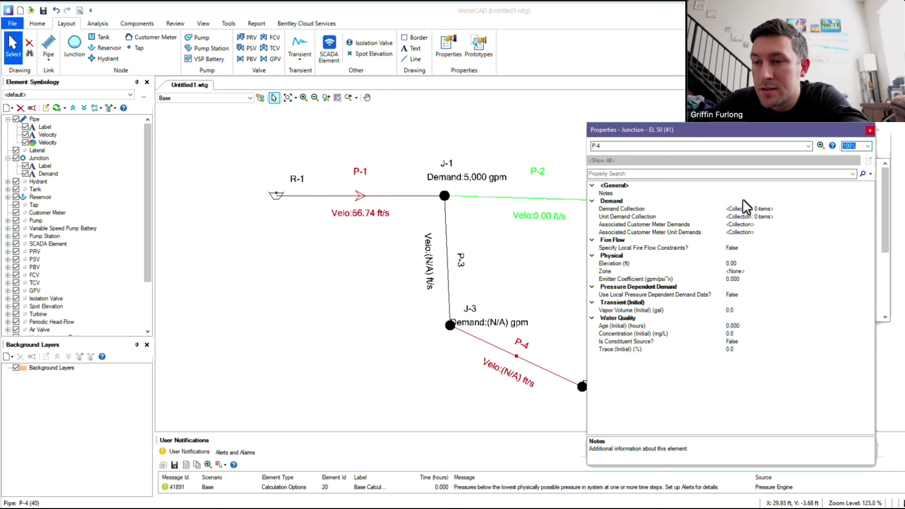
pyautogui.click(743, 263)
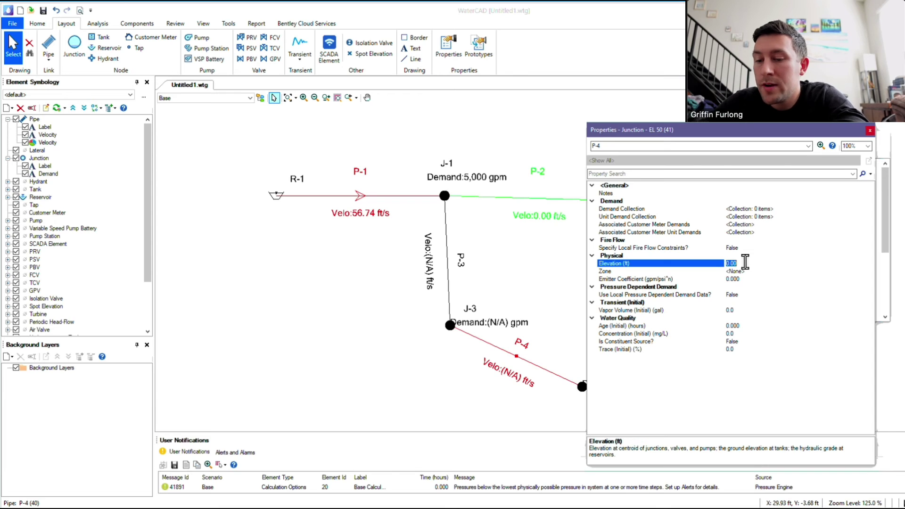
pyautogui.write('50')
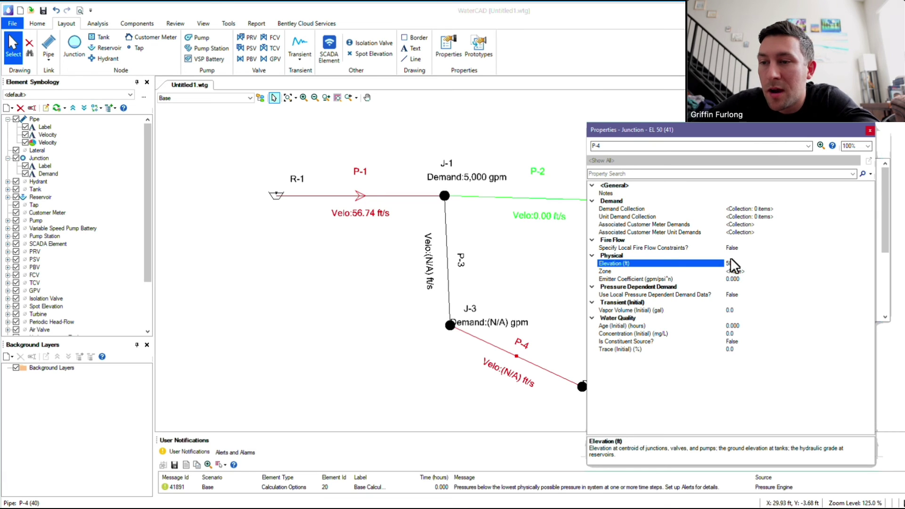
pyautogui.click(869, 130)
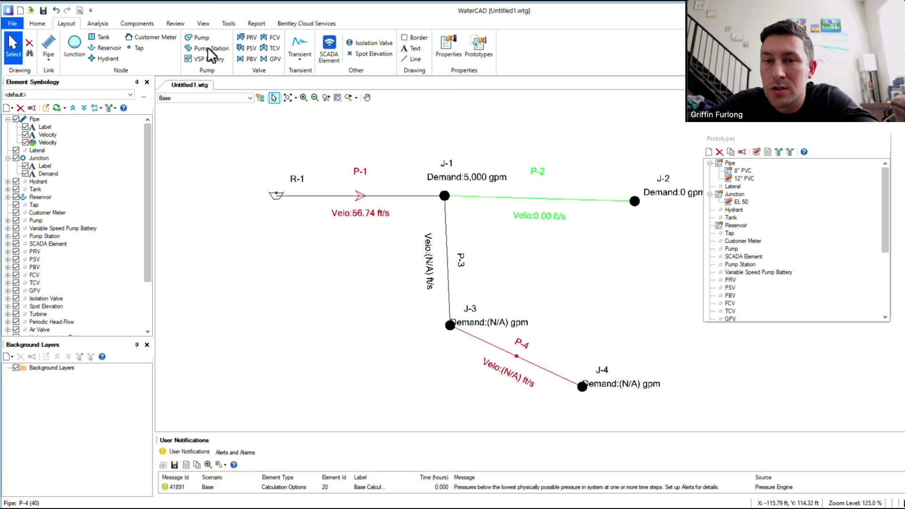
# Place junctions J-5 and J-6 west of J-3, then view J-5's 50 ft elevation
pyautogui.click(75, 43)
pyautogui.click(269, 256)
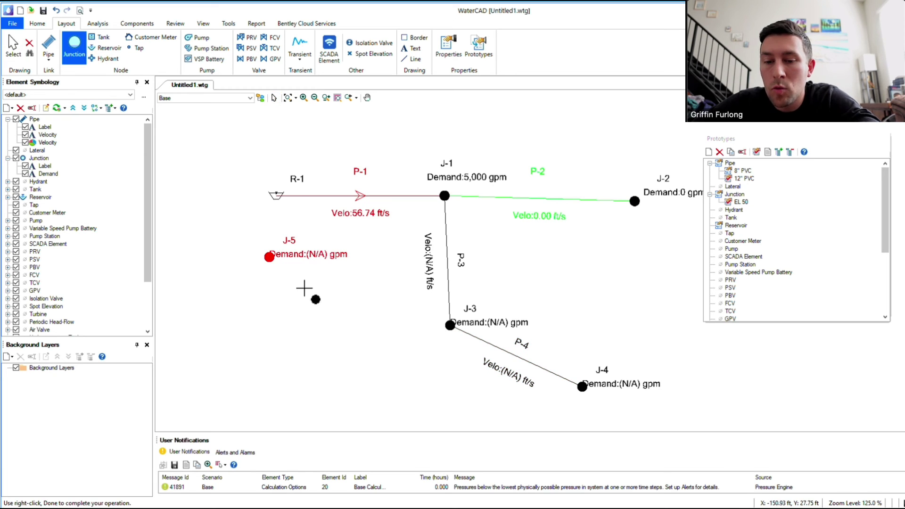
pyautogui.click(328, 316)
pyautogui.press('Escape')
pyautogui.doubleClick(269, 257)
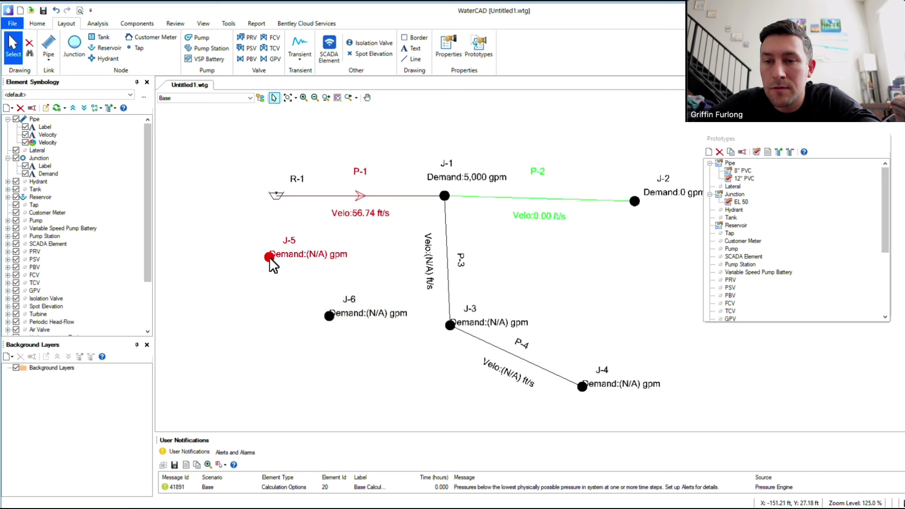